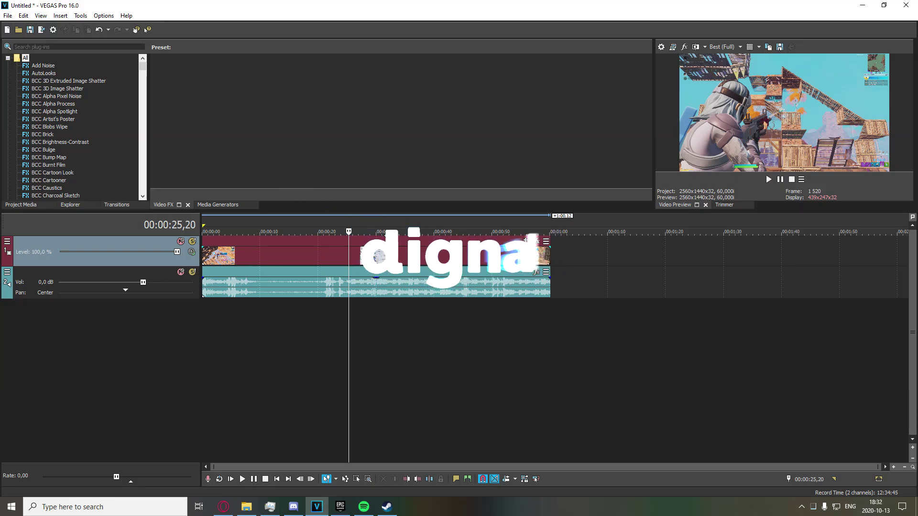
# Filter Video FX to 'color corr' and apply Color Corrector (Secondary)'s Default preset to video track 1.
pyautogui.click(117, 48)
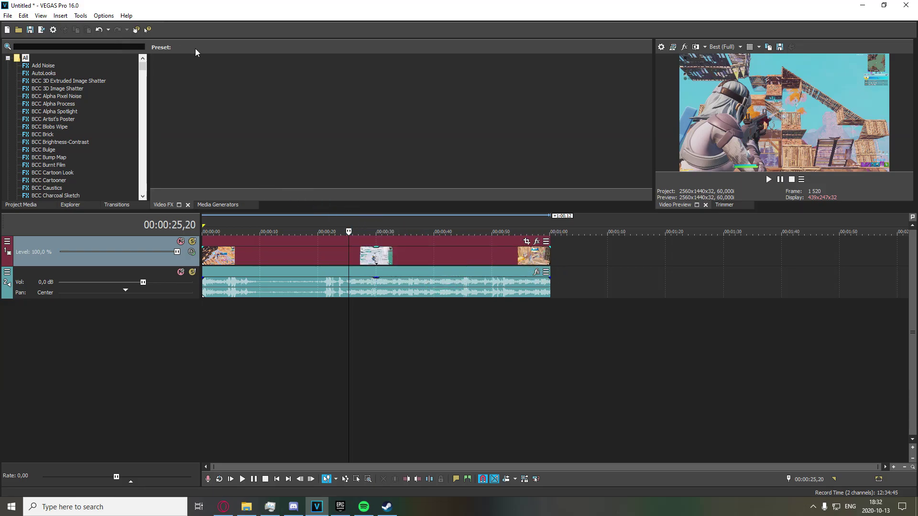
pyautogui.write('col')
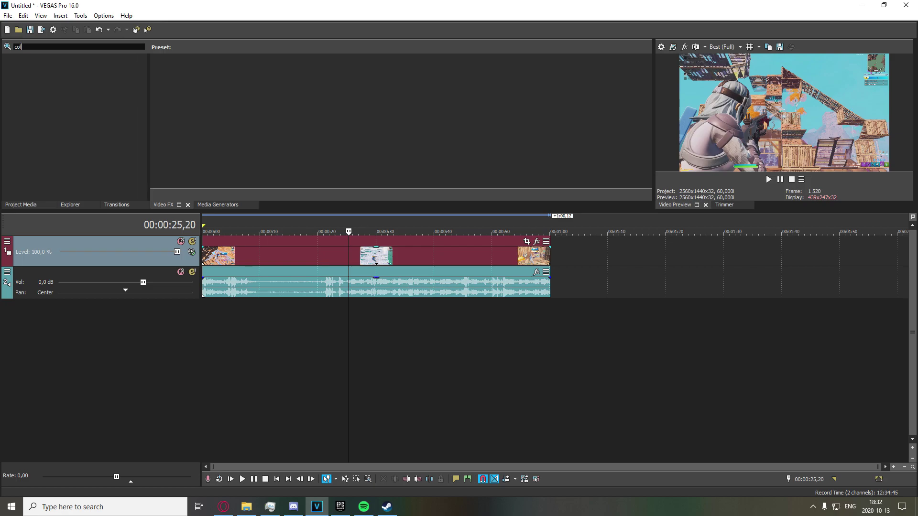
pyautogui.write('or')
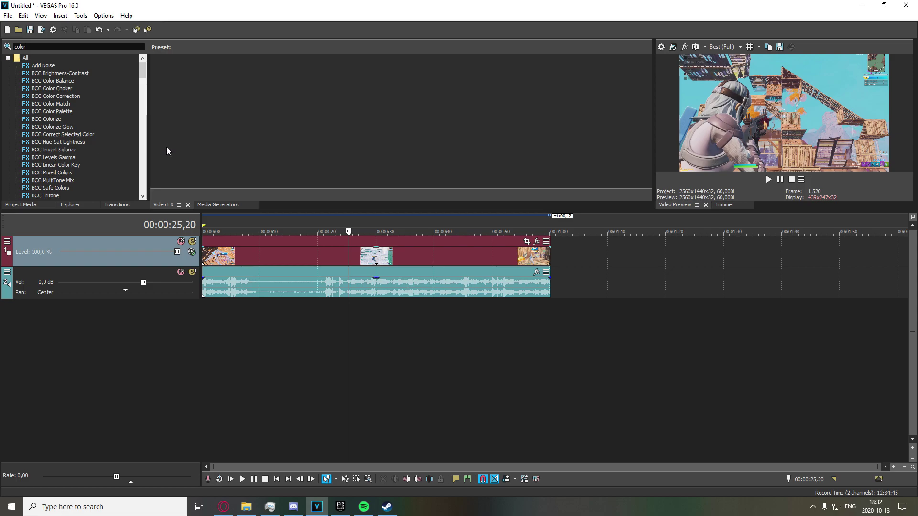
pyautogui.write('colo')
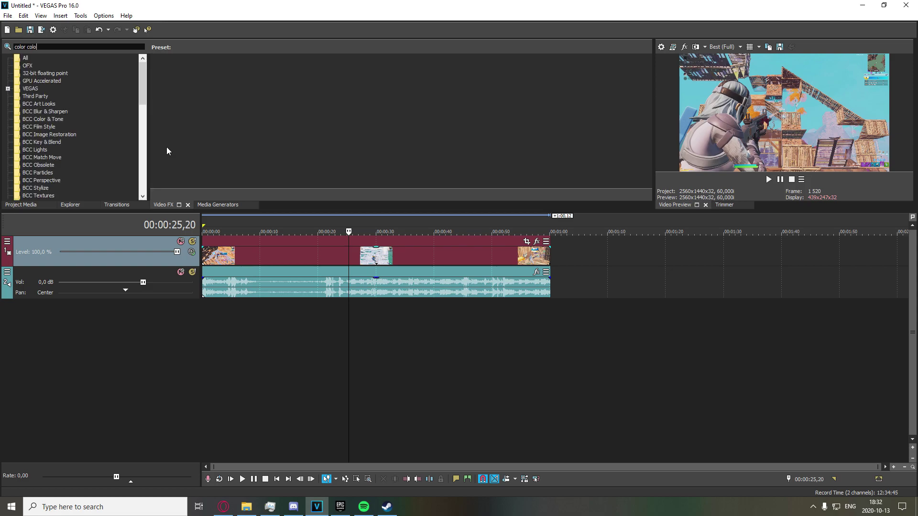
pyautogui.press('BackSpace')
pyautogui.press('BackSpace')
pyautogui.write('rr')
pyautogui.click(71, 81)
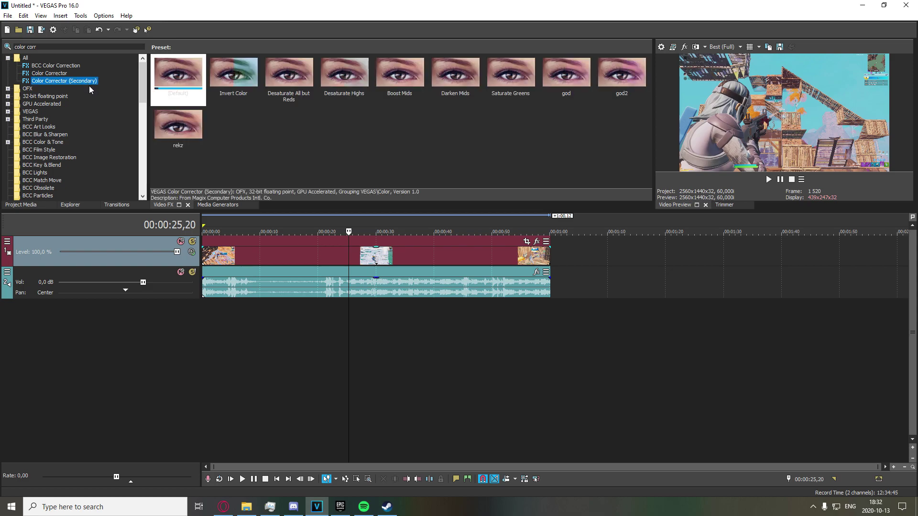
pyautogui.moveTo(177, 65); pyautogui.dragTo(133, 245)
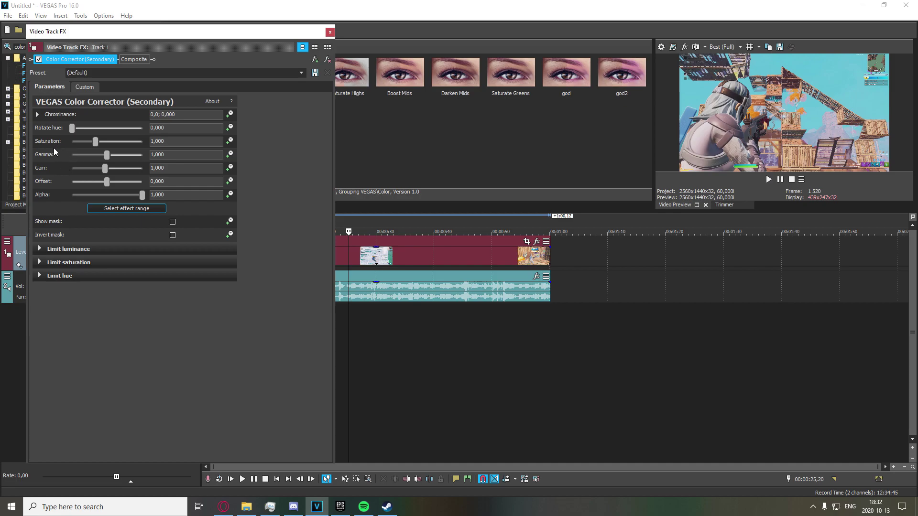
# Set the Color Corrector's Saturation to 1,300.
pyautogui.click(154, 141)
pyautogui.write('1,300')
pyautogui.press('Return')
# Preview the saturated footage around 38 seconds, then reselect the Saturation value.
pyautogui.scroll(3, 494, 327)
pyautogui.click(495, 326)
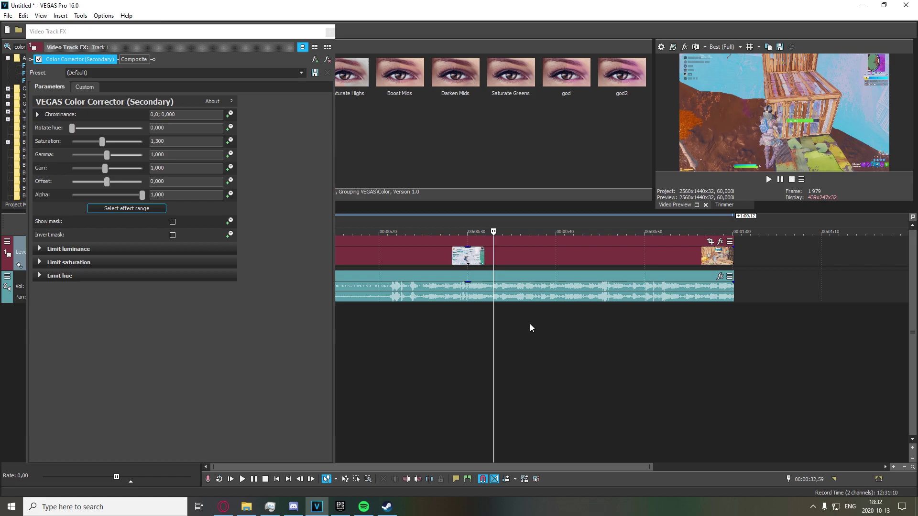
pyautogui.click(539, 326)
pyautogui.click(540, 325)
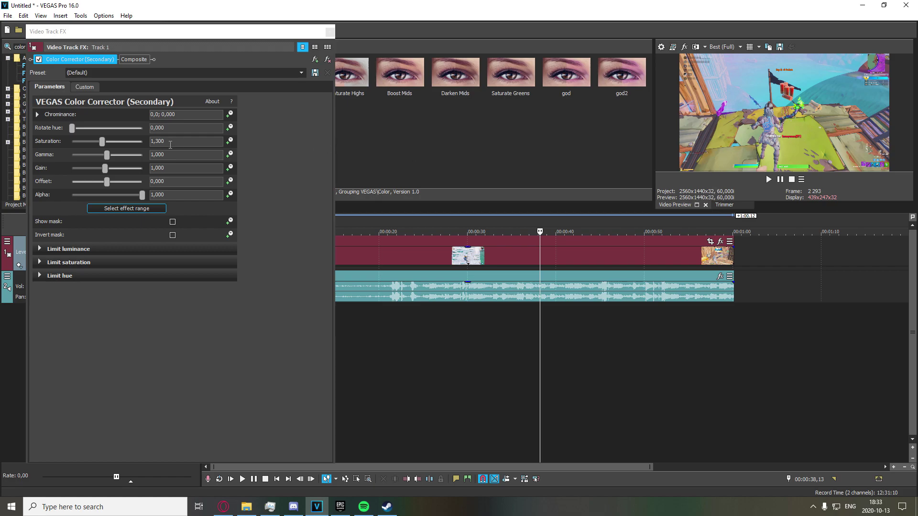
pyautogui.doubleClick(191, 143)
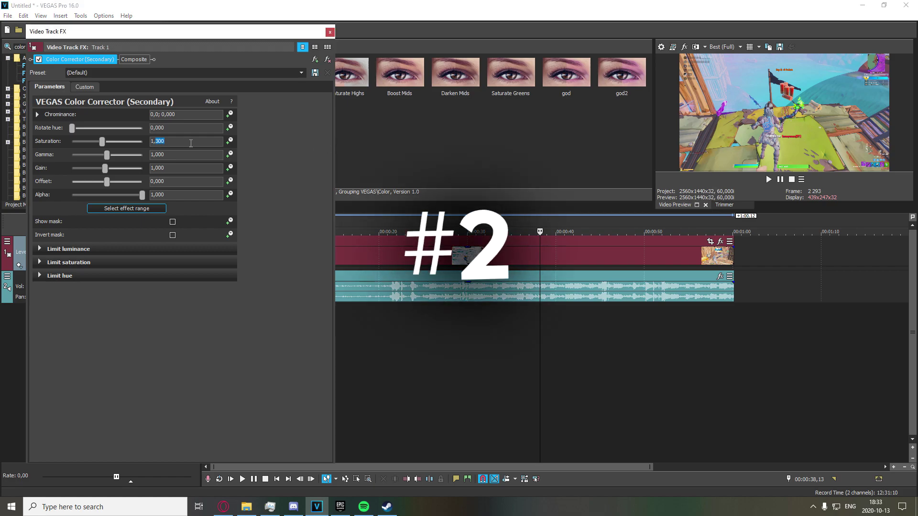
# Reset Saturation to 1,000 and set Rotate hue to about 347.755.
pyautogui.write('000')
pyautogui.press('Return')
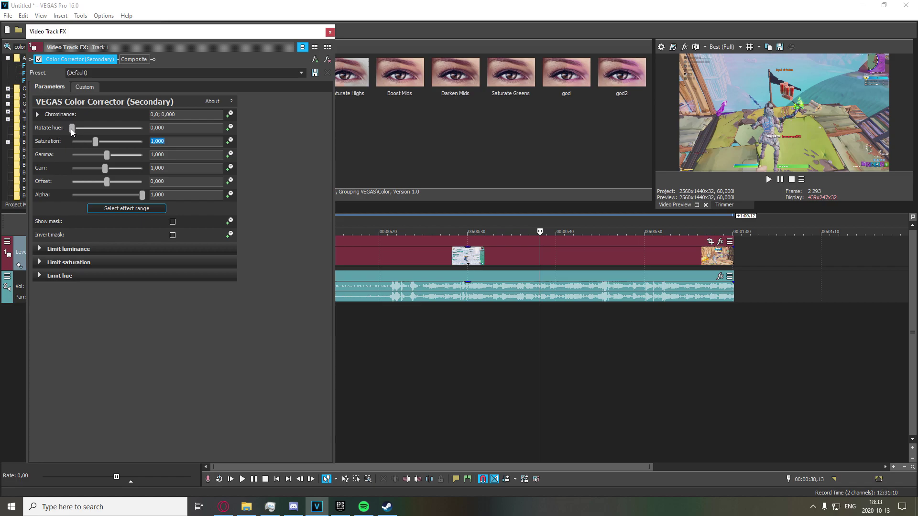
pyautogui.moveTo(71, 128); pyautogui.dragTo(262, 134)
pyautogui.moveTo(142, 128); pyautogui.dragTo(141, 134)
pyautogui.click(542, 327)
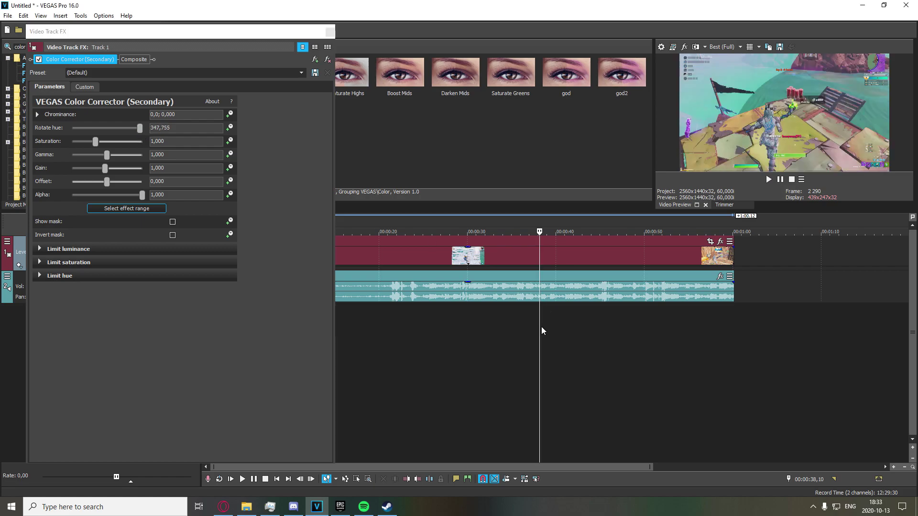
# Set Saturation to 1,100.
pyautogui.click(286, 235)
pyautogui.doubleClick(166, 142)
pyautogui.write('100')
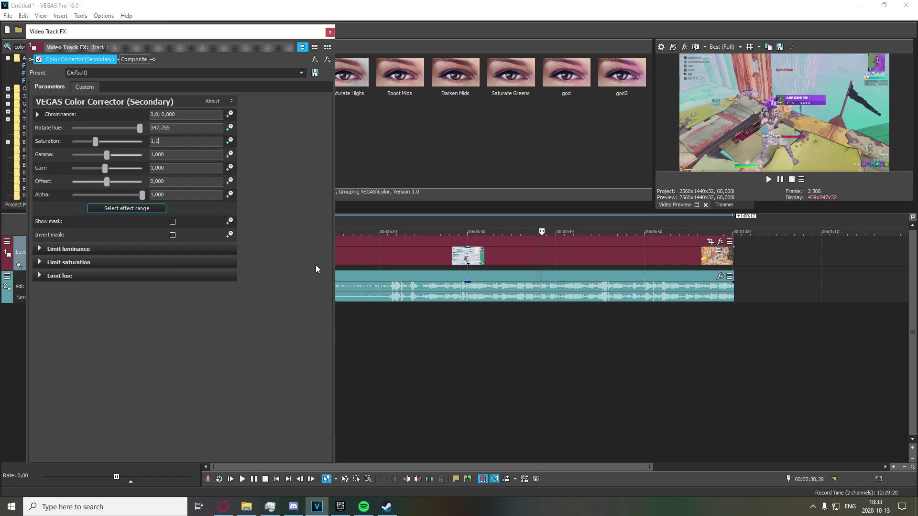
pyautogui.press('Return')
# Play the timeline from about 35 seconds to review the hue and saturation grade.
pyautogui.click(552, 333)
pyautogui.click(604, 327)
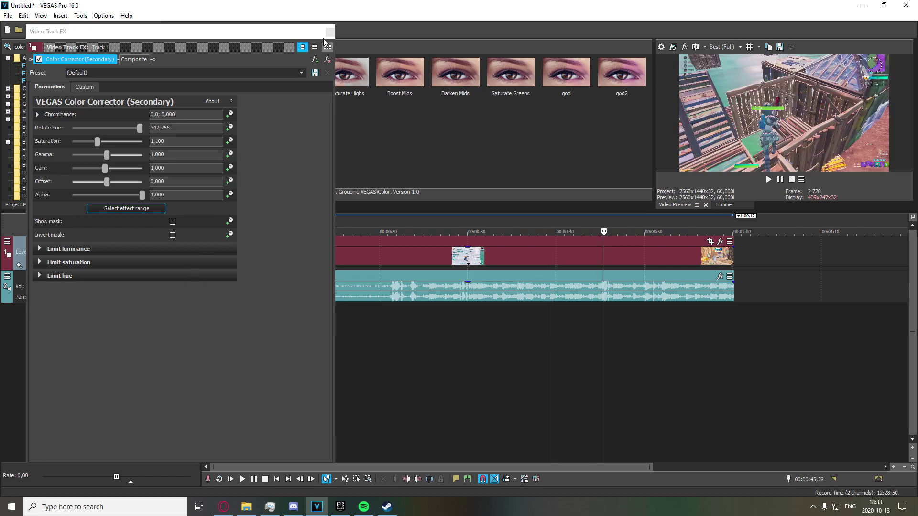
pyautogui.scroll(2, 516, 321)
pyautogui.click(421, 323)
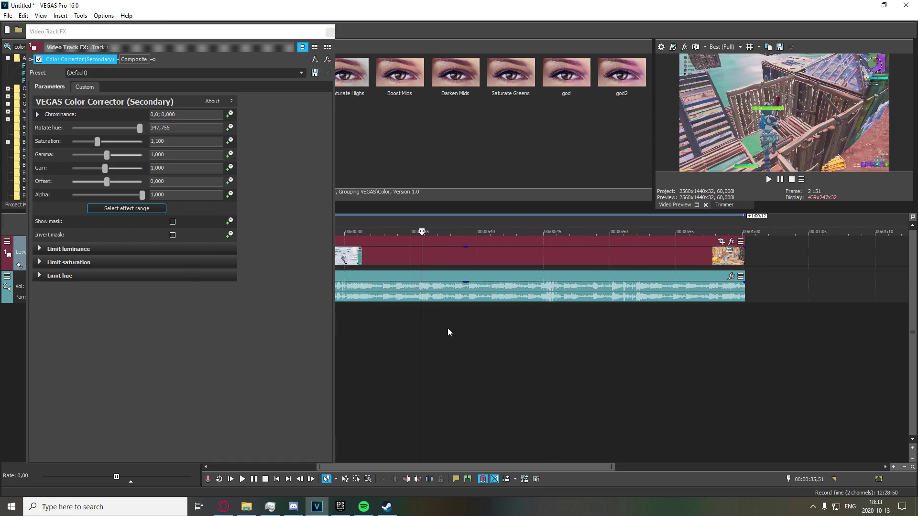
pyautogui.press('space')
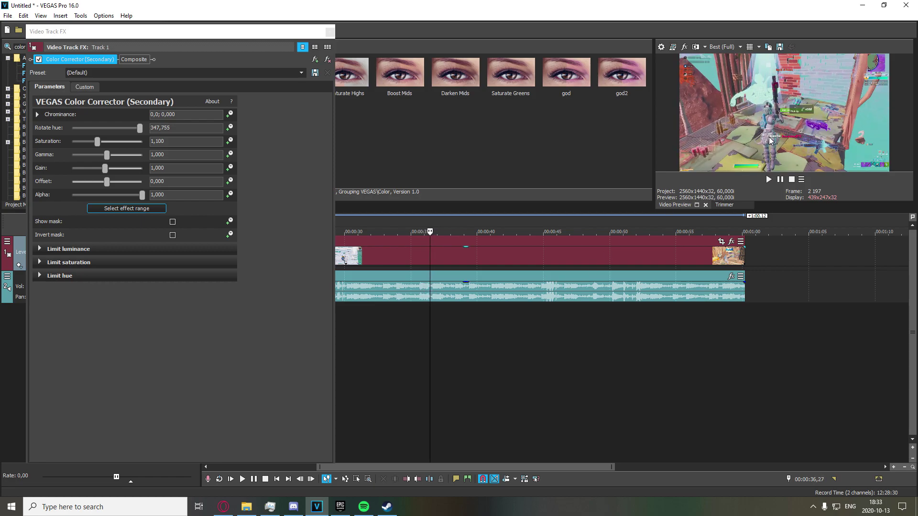
pyautogui.press('space')
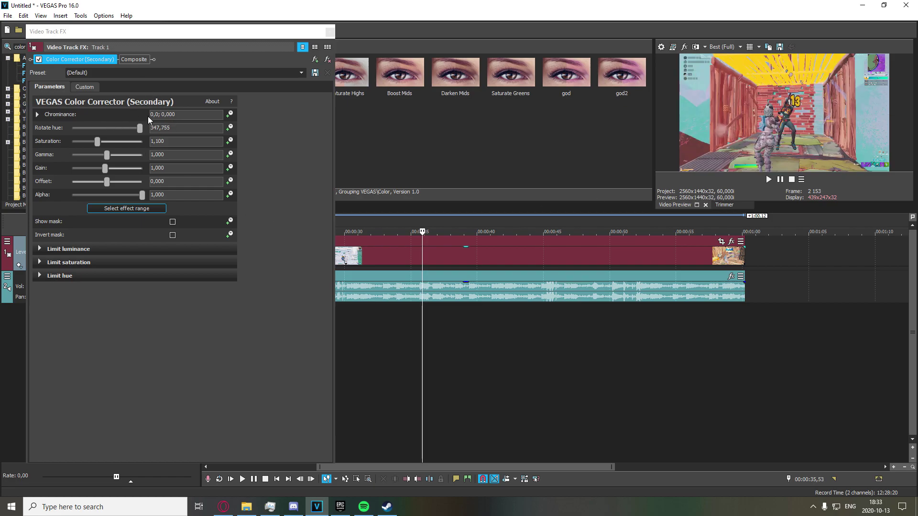
# Search 'film glow' and apply BCC Film Glow's track preset to video track 1.
pyautogui.click(19, 46)
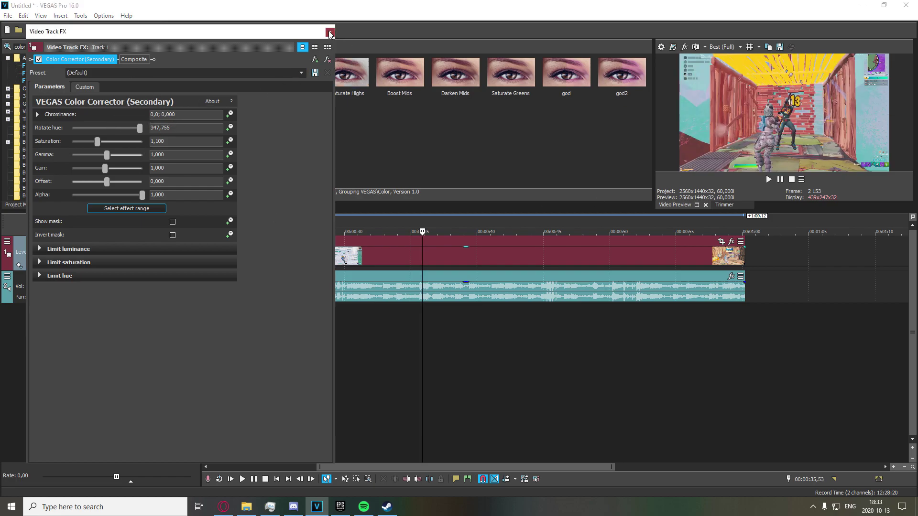
pyautogui.write('film glow')
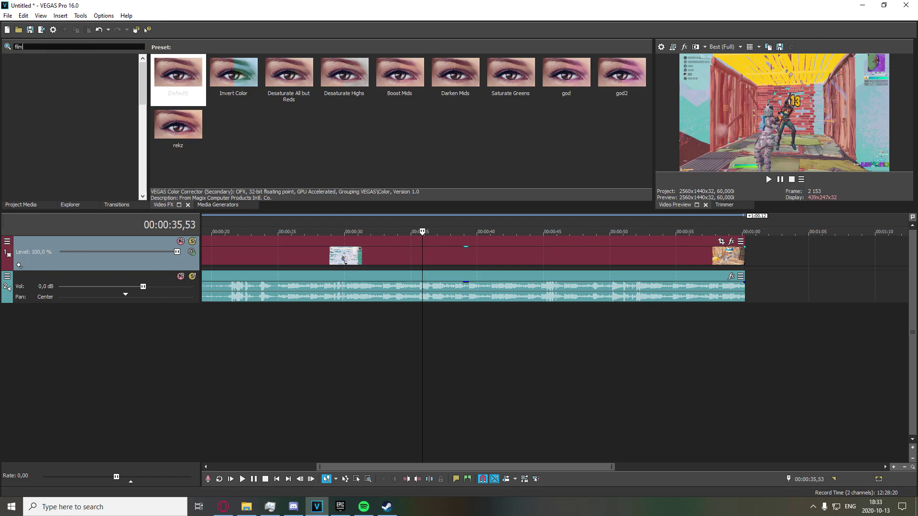
pyautogui.click(55, 73)
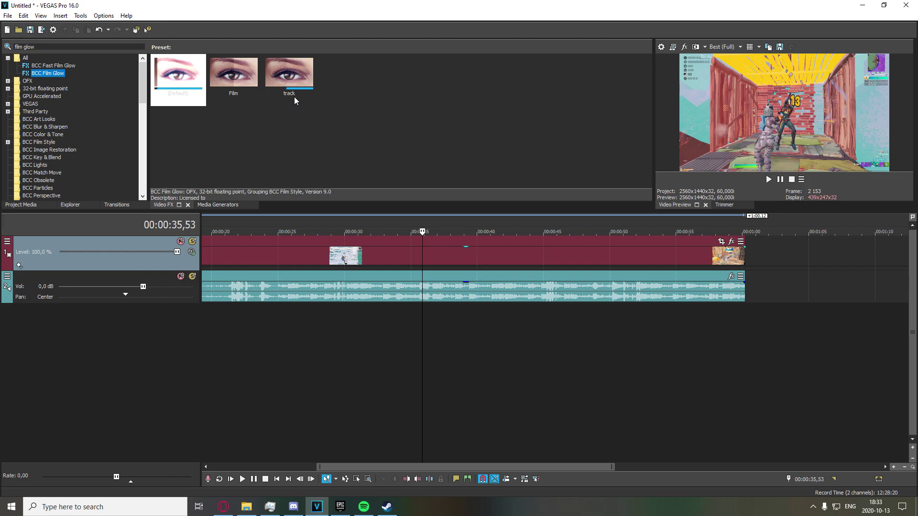
pyautogui.moveTo(295, 97); pyautogui.dragTo(147, 246)
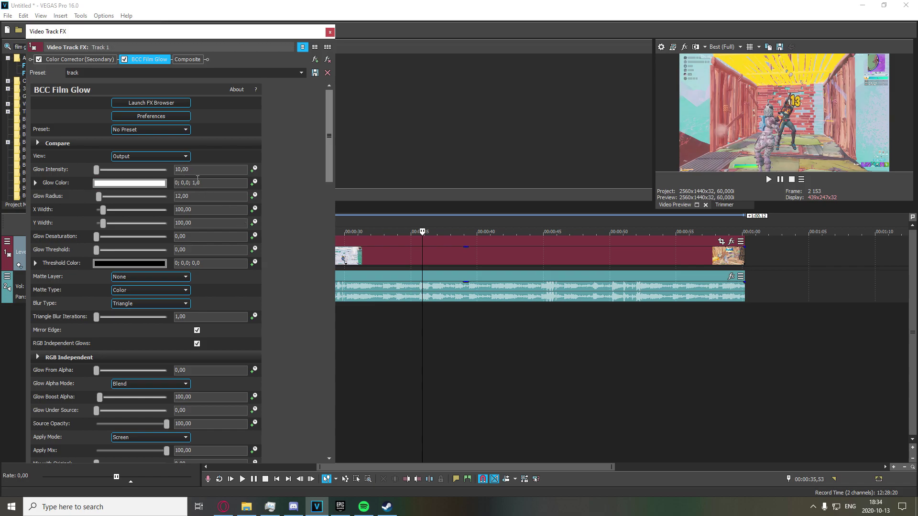
# Set Glow Intensity to 5,00, close the effect window, and play from about 39 seconds.
pyautogui.write('5')
pyautogui.press('Return')
pyautogui.click(330, 32)
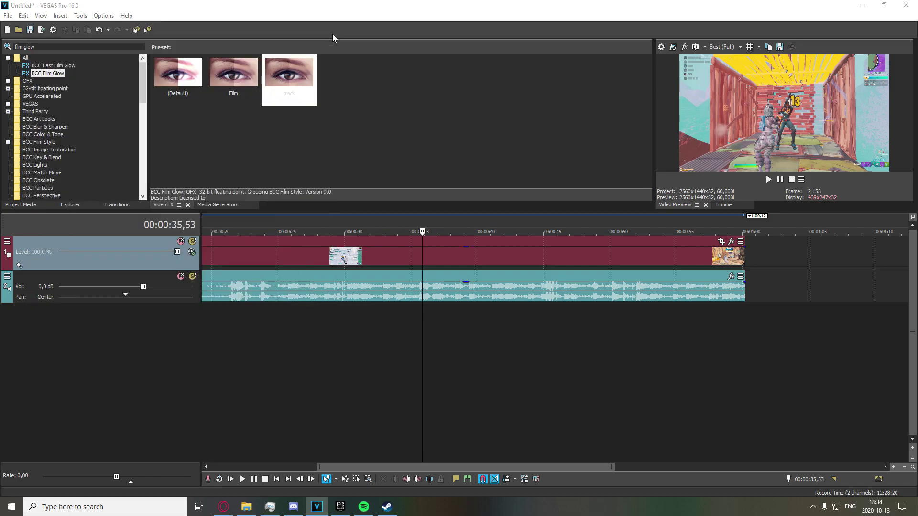
pyautogui.press('space')
pyautogui.click(464, 314)
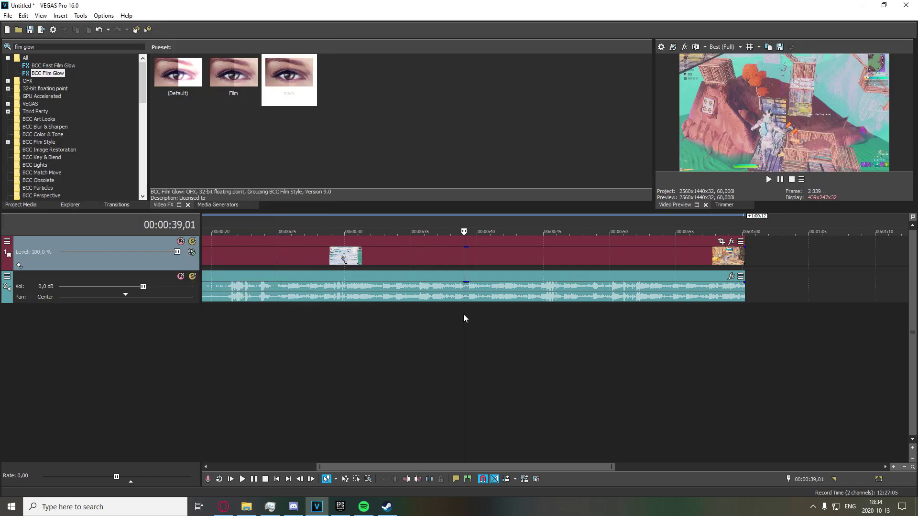
pyautogui.press('space')
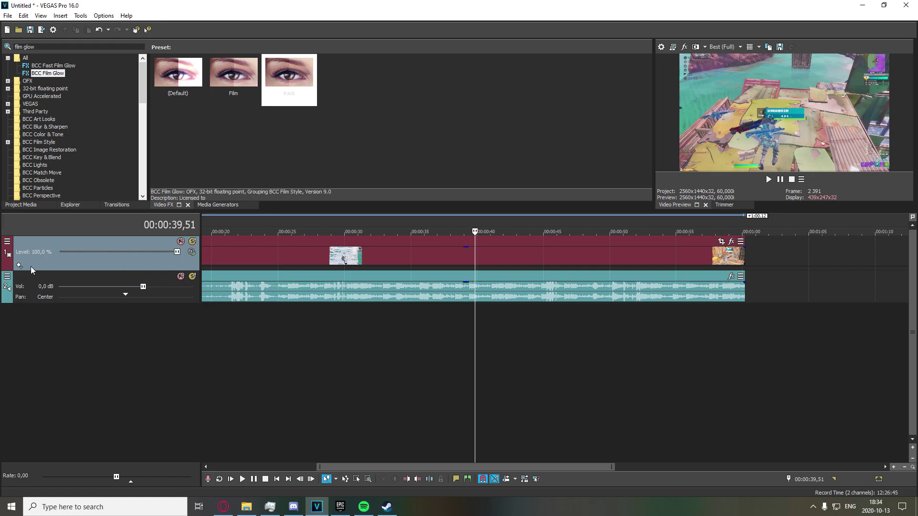
# Search 'vign' and apply BCC Vignette's Default preset to video track 1.
pyautogui.click(17, 47)
pyautogui.write('vi')
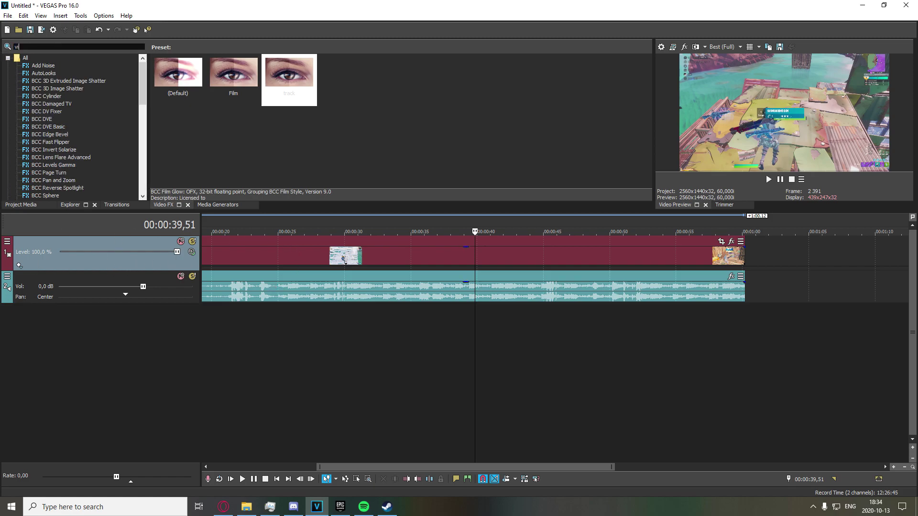
pyautogui.write('gn')
pyautogui.click(40, 67)
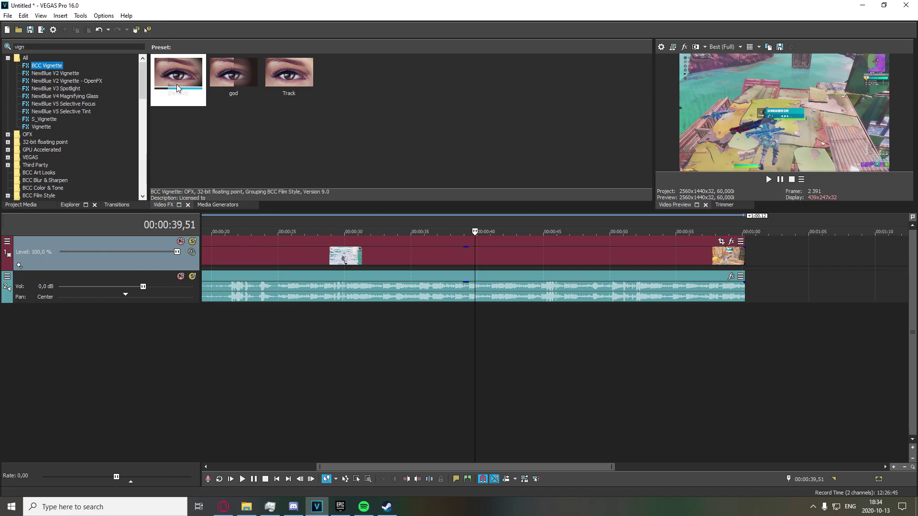
pyautogui.moveTo(176, 84); pyautogui.dragTo(153, 248)
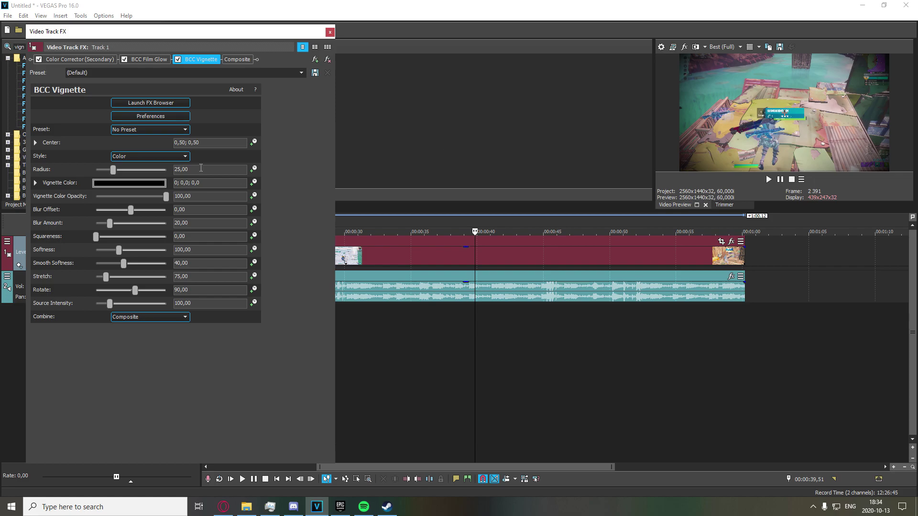
# Switch the vignette Style to Blur and move the playhead back to about 37 seconds.
pyautogui.click(144, 156)
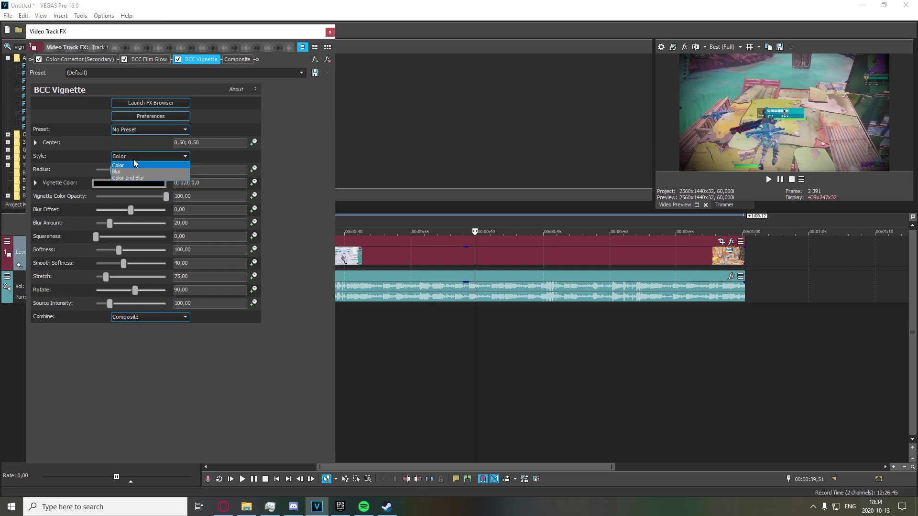
pyautogui.click(132, 171)
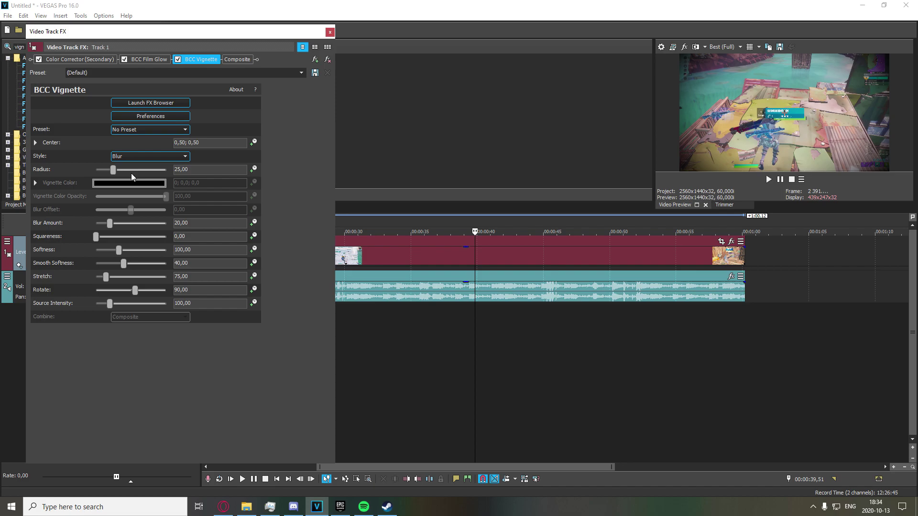
pyautogui.scroll(2, 363, 288)
pyautogui.click(512, 342)
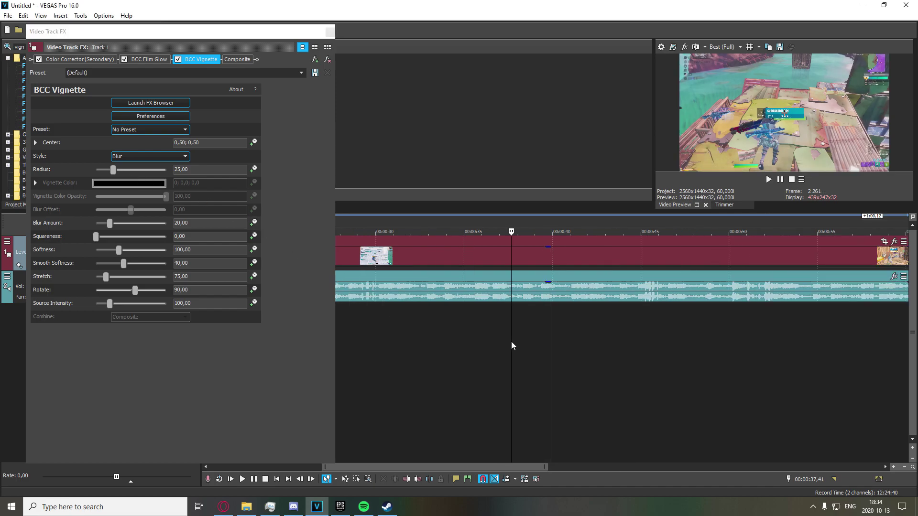
pyautogui.click(106, 170)
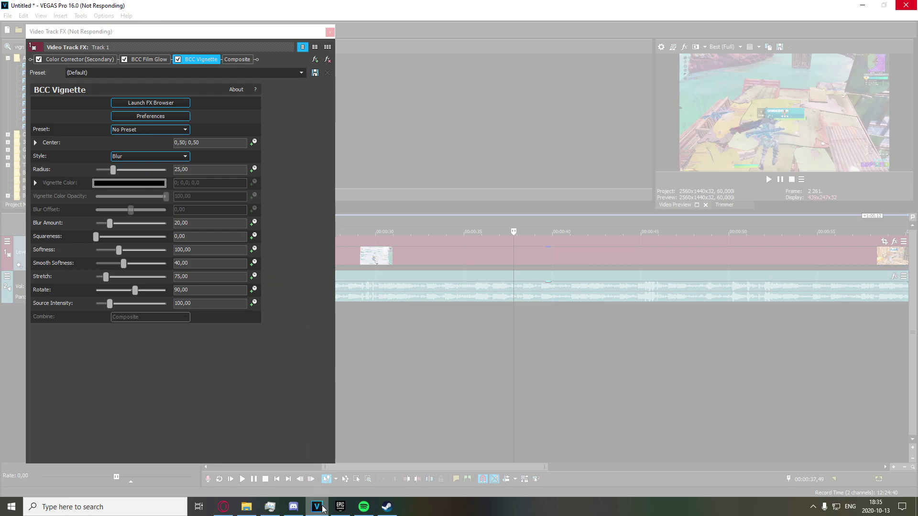
pyautogui.moveTo(324, 508)
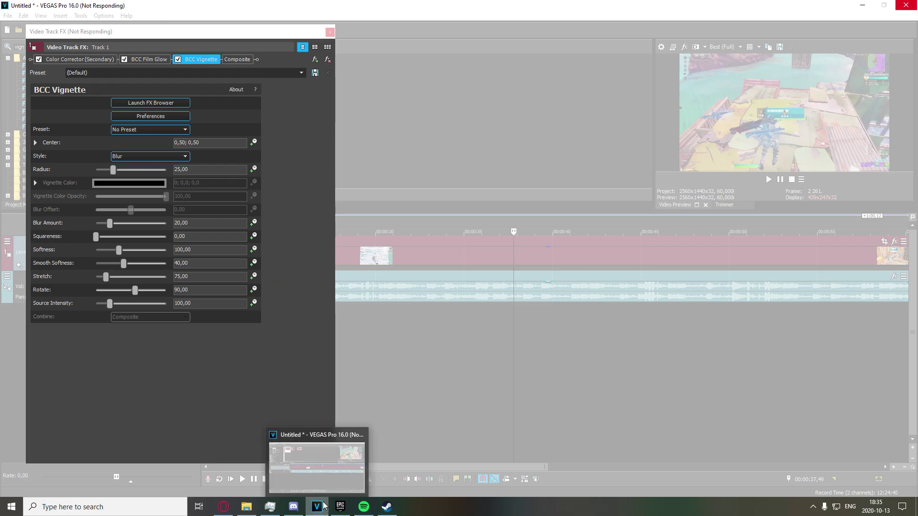